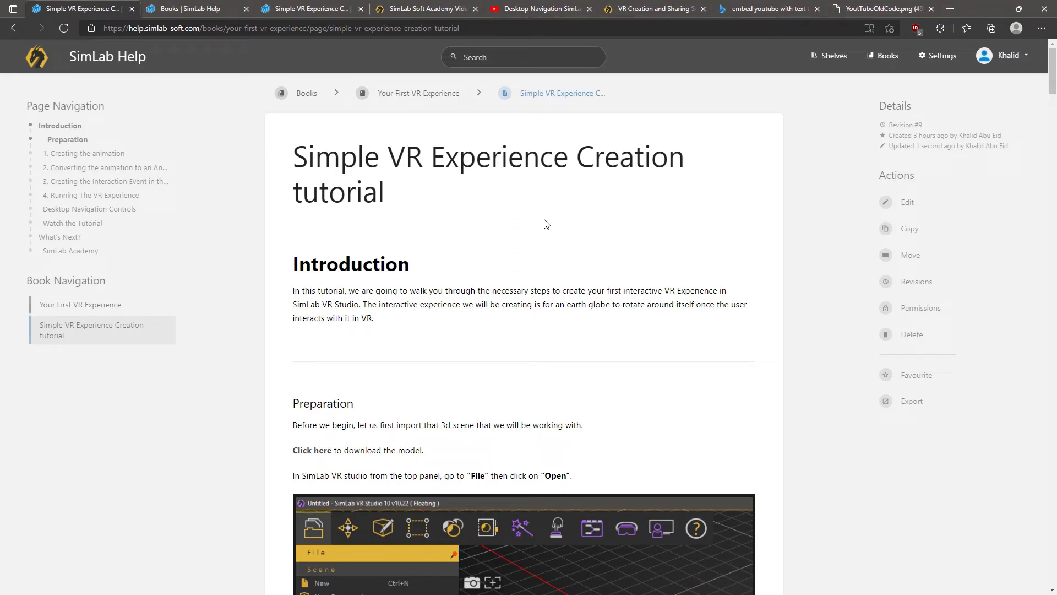
Download the Earth globe model from the tutorial's Preparation 'Click here' link.
{"action": "left_click", "coordinate": [316, 459]}
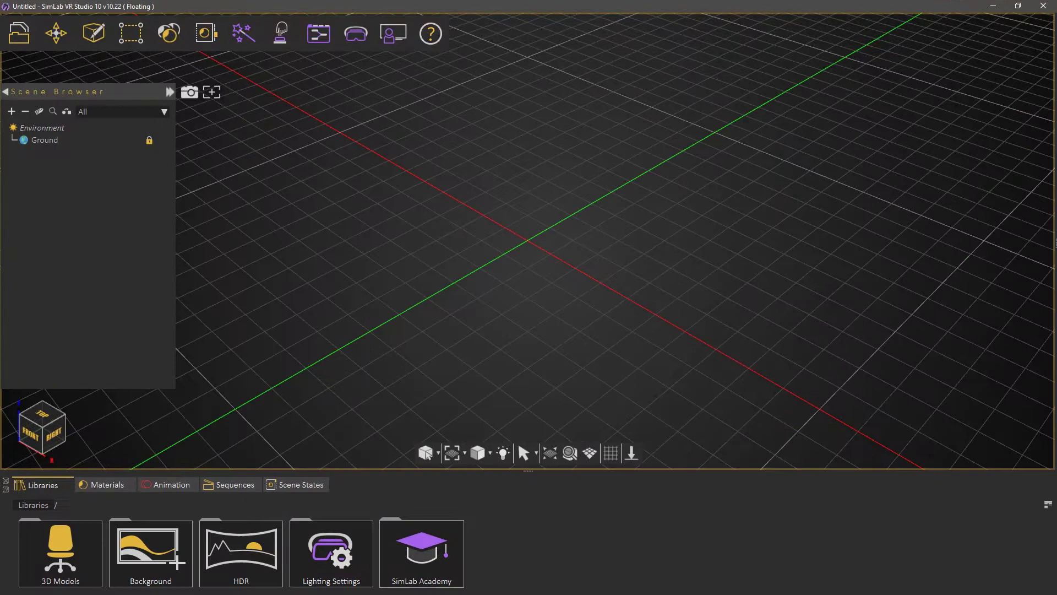
Open Earth_model_01.zim from Downloads and orbit toward the globe on its stand.
{"action": "left_click", "coordinate": [19, 34]}
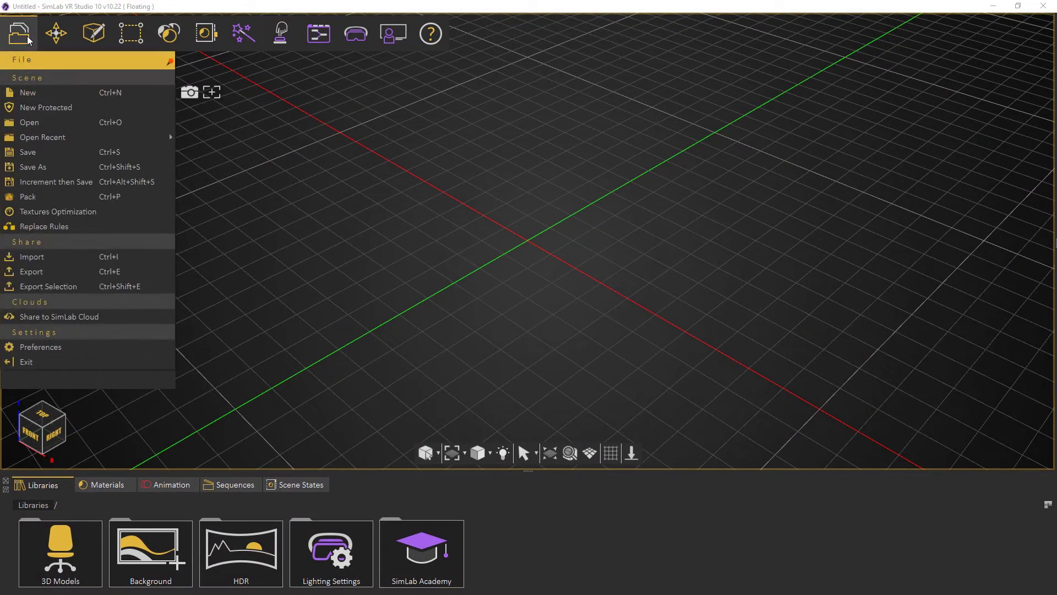
{"action": "left_click", "coordinate": [36, 120]}
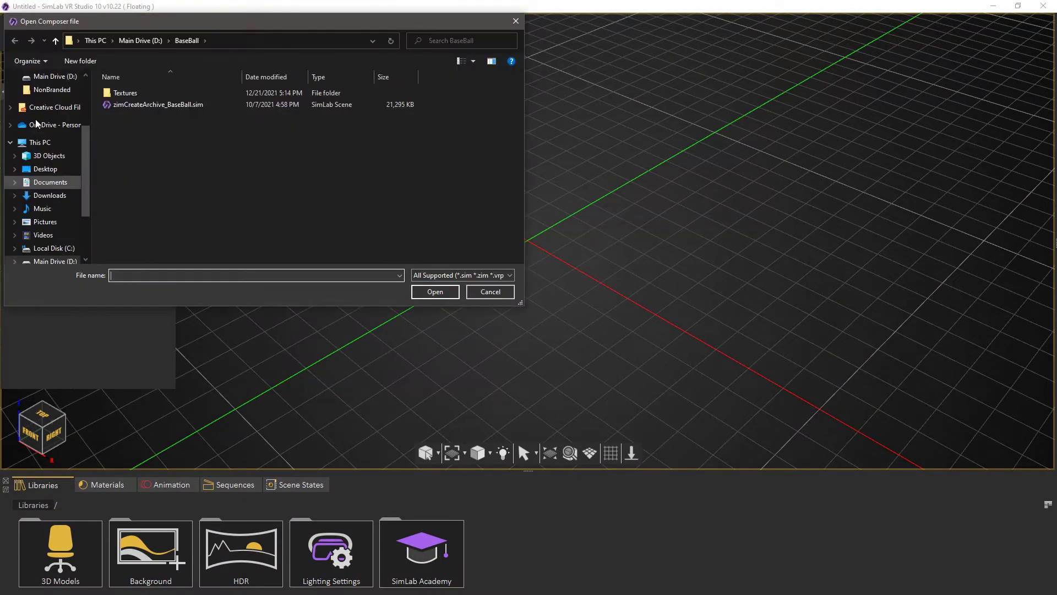
{"action": "scroll", "coordinate": [35, 119], "scroll_direction": "up", "scroll_amount": 1}
{"action": "scroll", "coordinate": [36, 119], "scroll_direction": "up", "scroll_amount": 1}
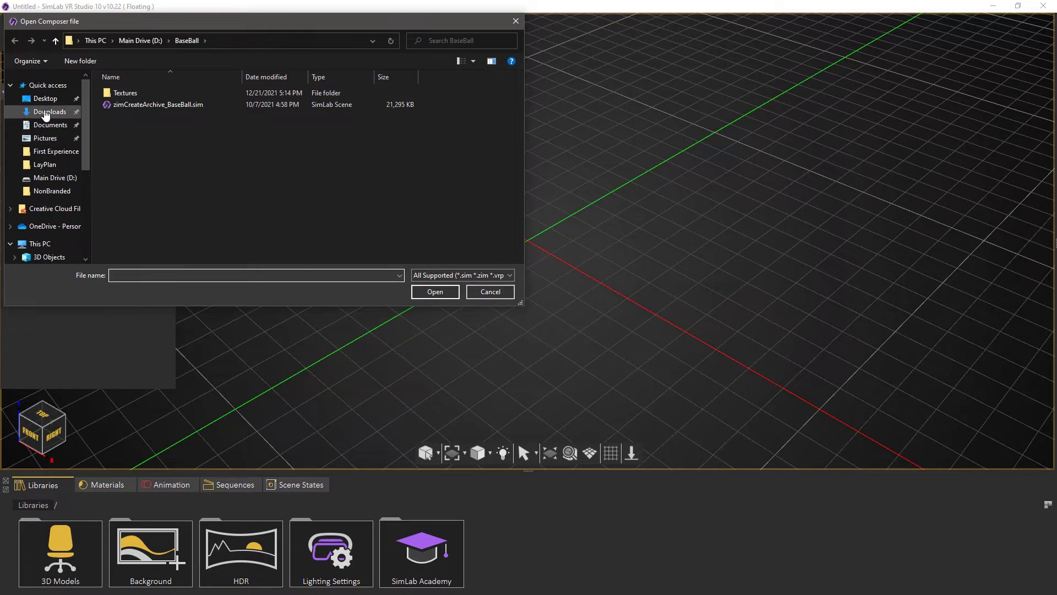
{"action": "left_click", "coordinate": [48, 114]}
{"action": "left_click", "coordinate": [120, 112]}
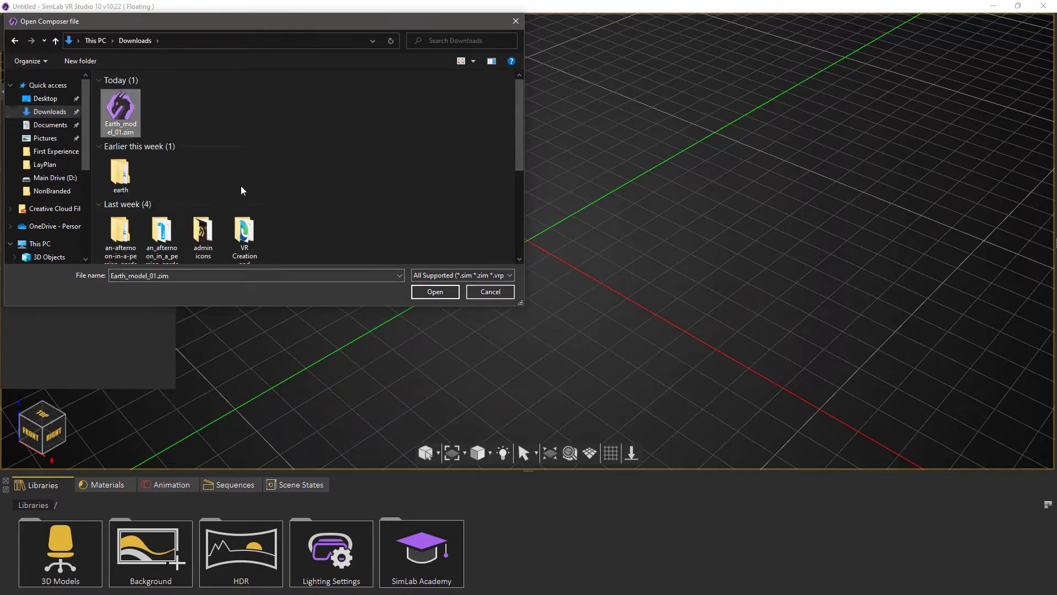
{"action": "left_click", "coordinate": [435, 292]}
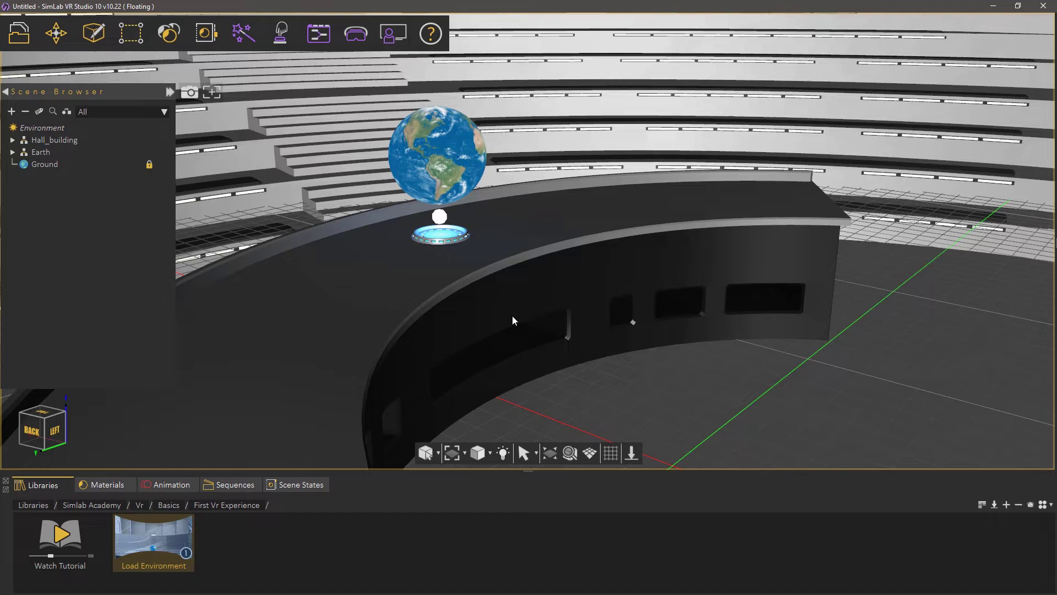
{"action": "left_click_drag", "start_coordinate": [512, 243], "coordinate": [564, 266]}
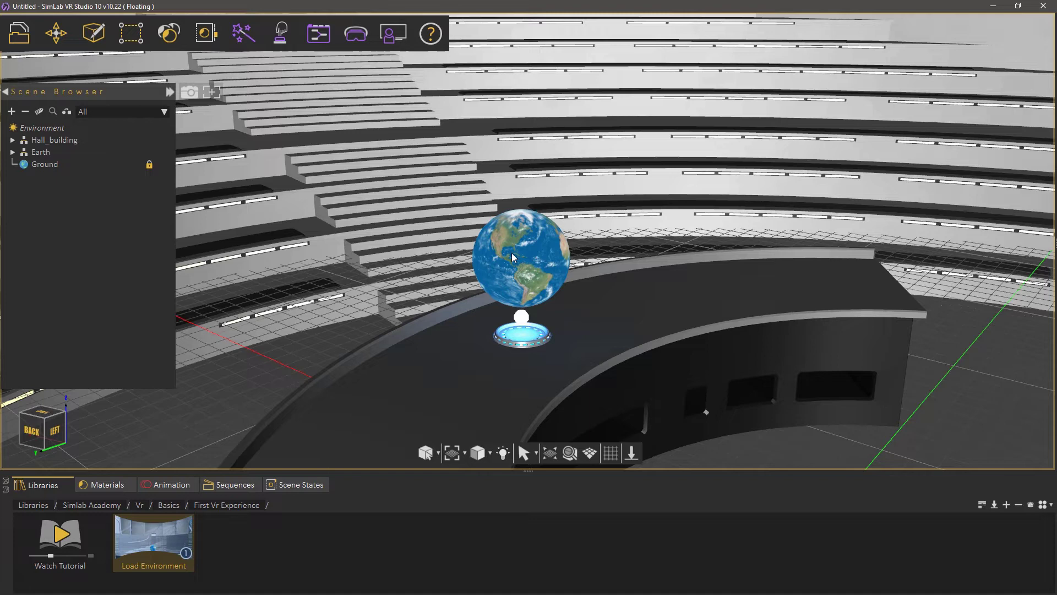
Give the selected globe a Round Table motion: Start 0, End 300, Angle 360.
{"action": "left_click", "coordinate": [511, 253]}
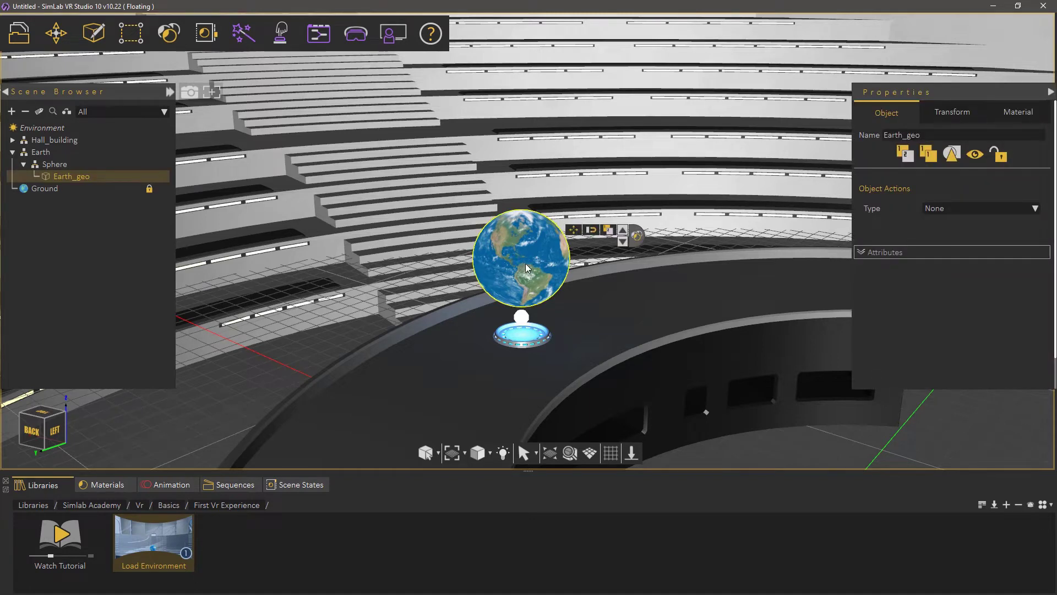
{"action": "left_click", "coordinate": [174, 483]}
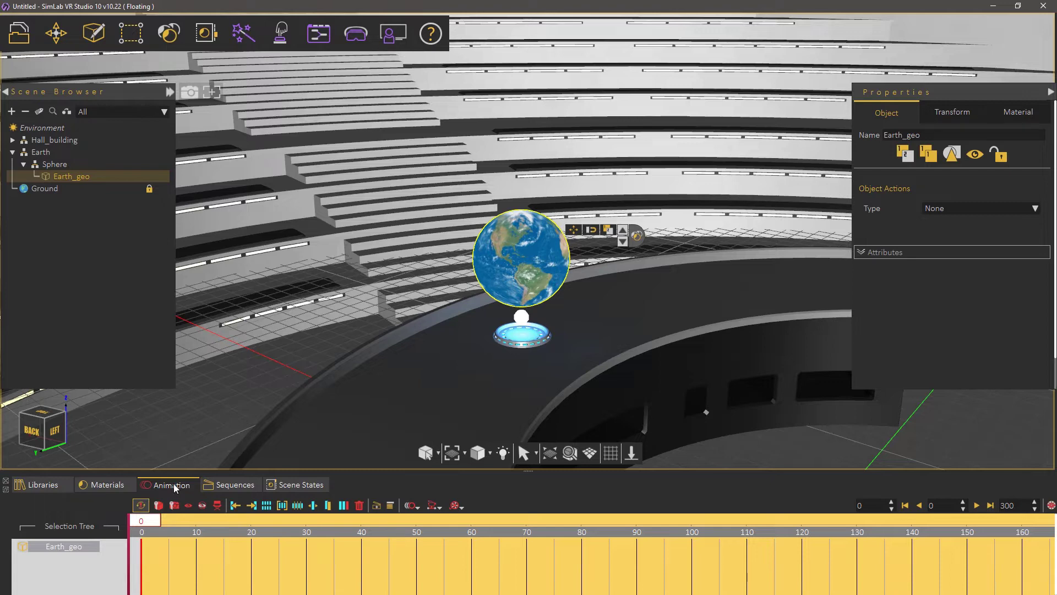
{"action": "left_click", "coordinate": [409, 507]}
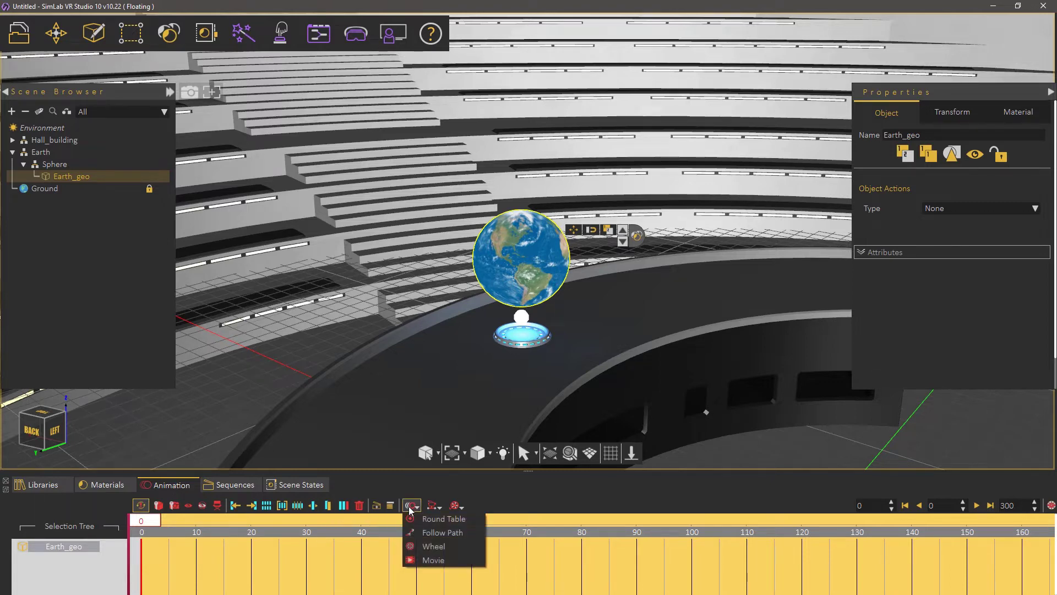
{"action": "left_click", "coordinate": [434, 521]}
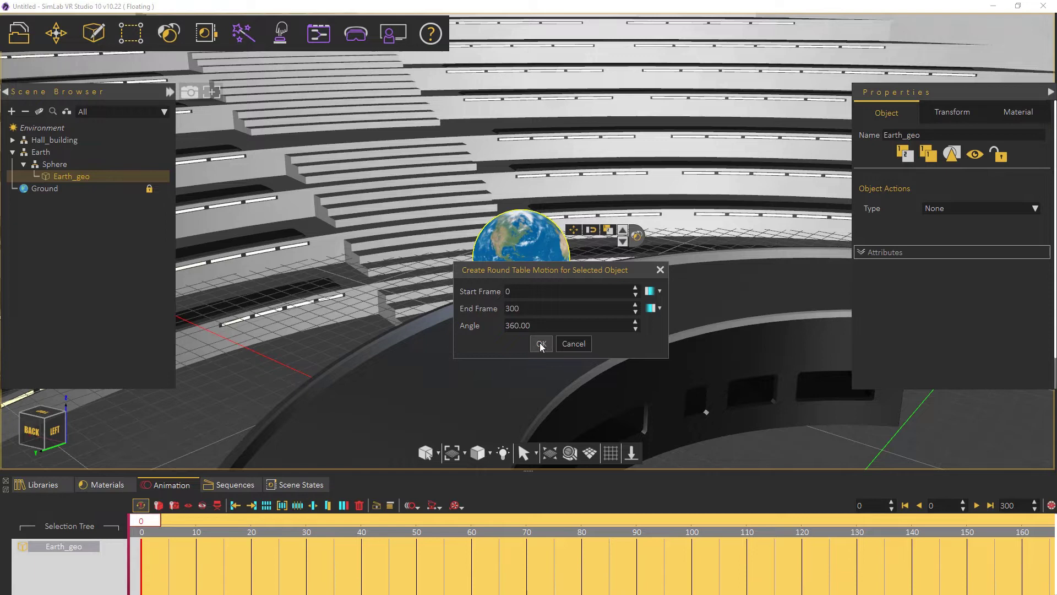
{"action": "left_click", "coordinate": [541, 343]}
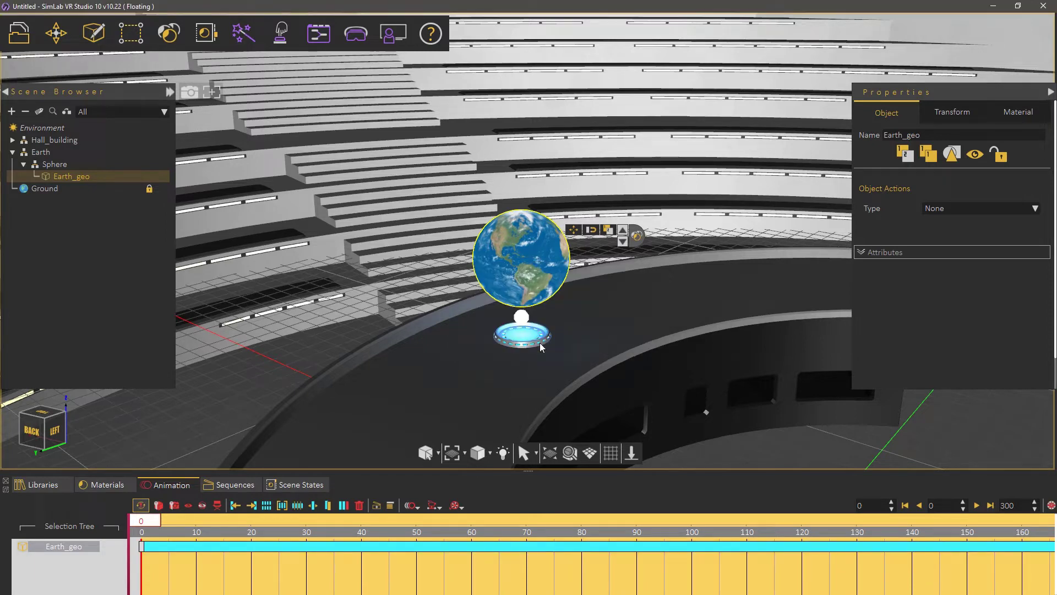
{"action": "left_click", "coordinate": [975, 506]}
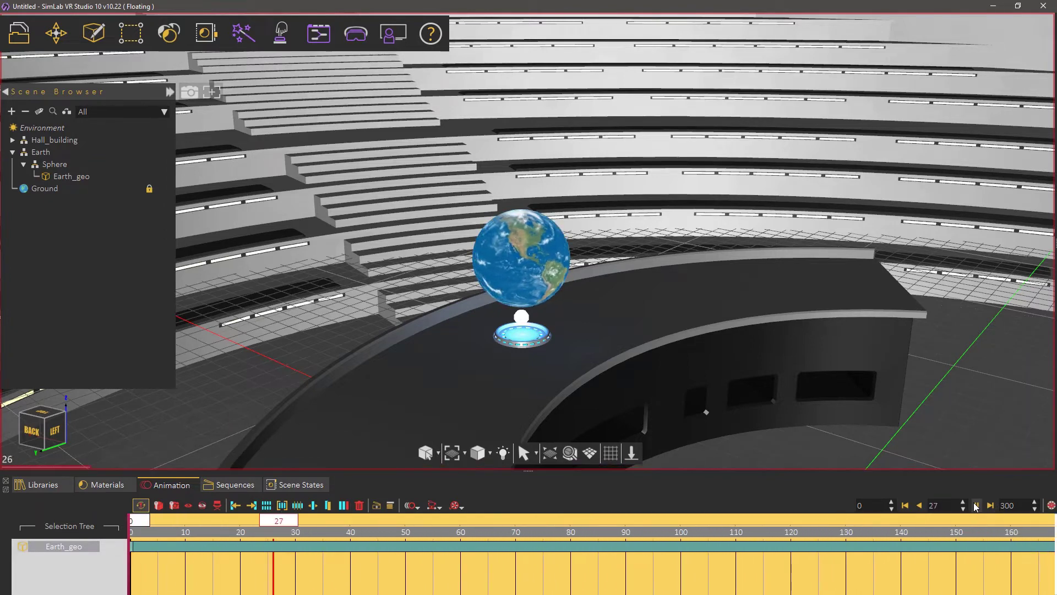
{"action": "left_click", "coordinate": [976, 506]}
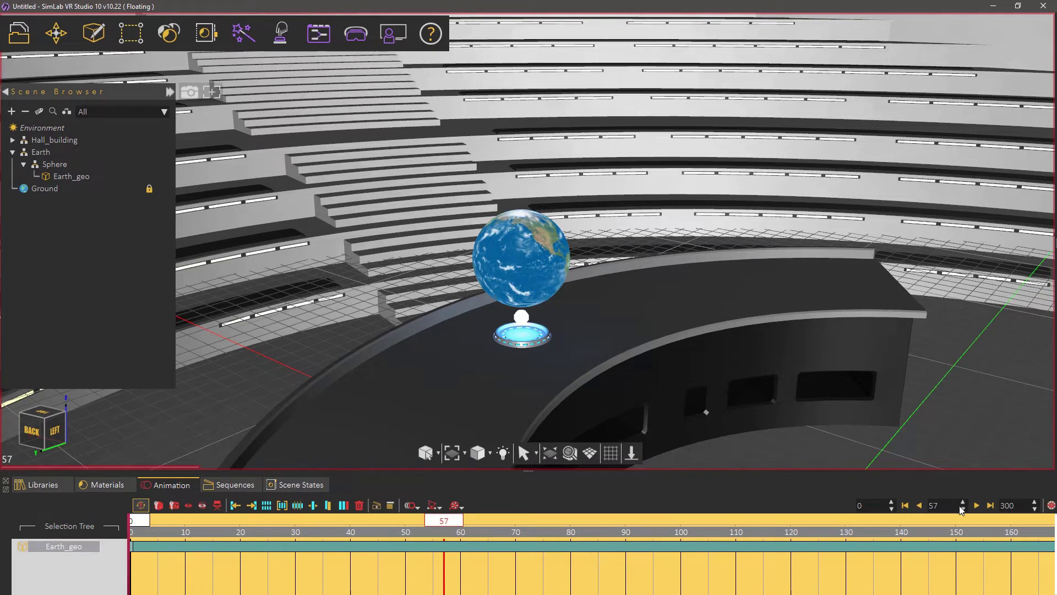
{"action": "left_click", "coordinate": [905, 505]}
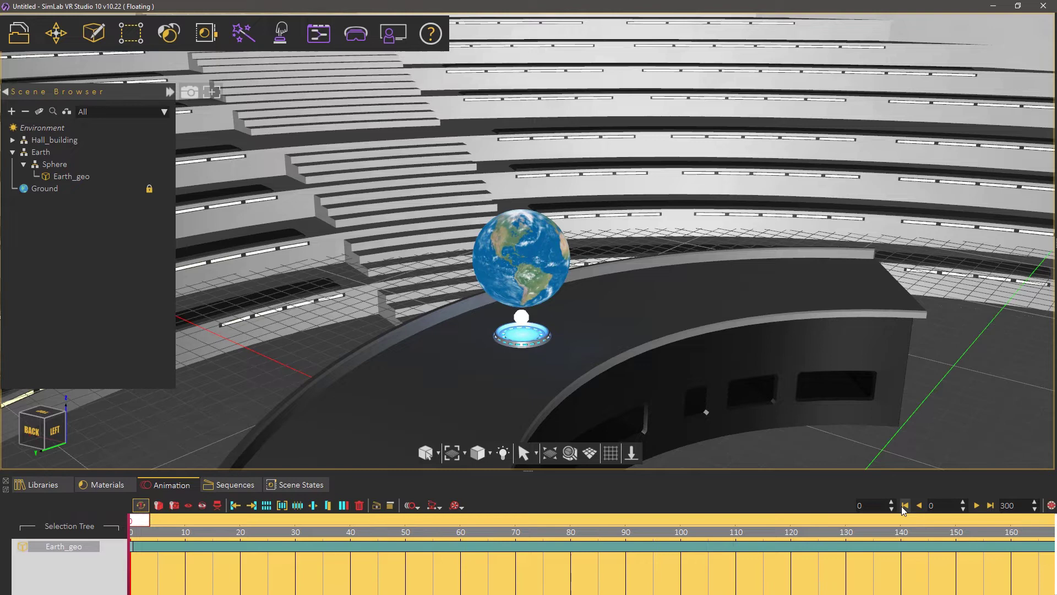
Make an animation sequence from the globe's rotation track, renaming Sequence_1 to Rotating_globe.
{"action": "left_click", "coordinate": [487, 547]}
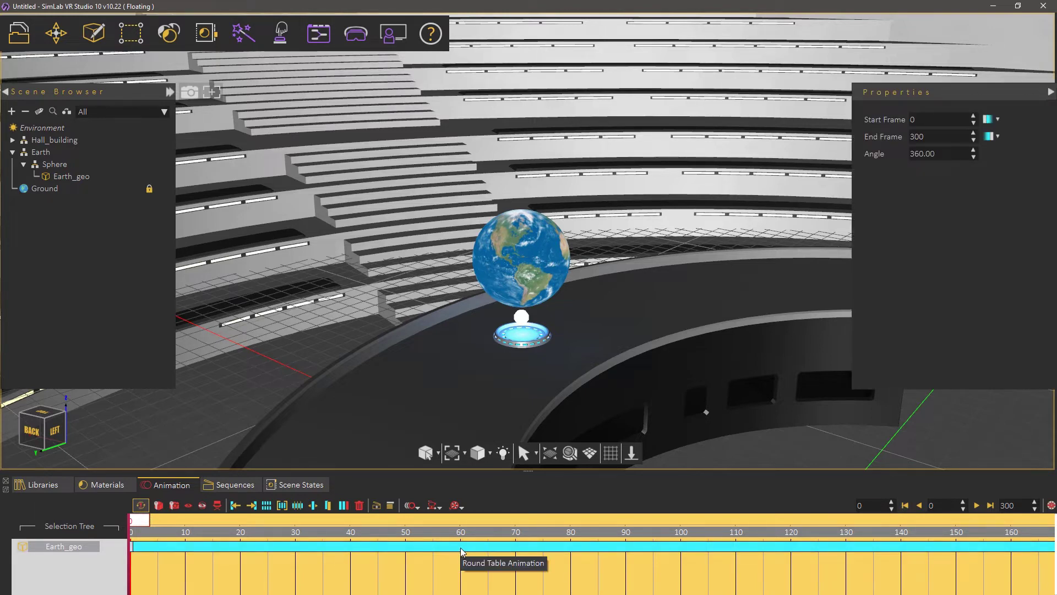
{"action": "left_click", "coordinate": [377, 506]}
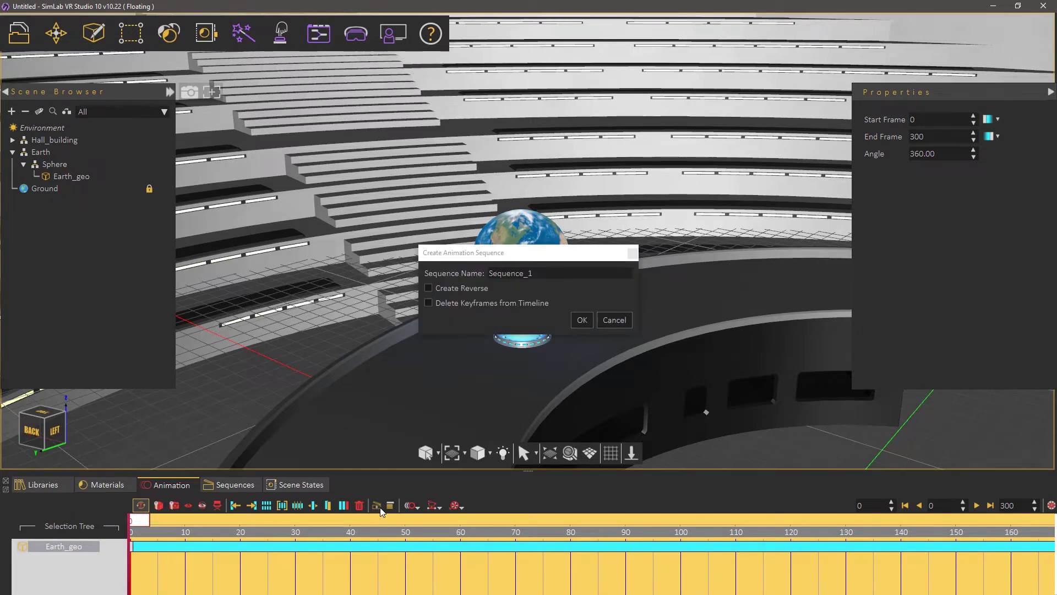
{"action": "double_click", "coordinate": [536, 273]}
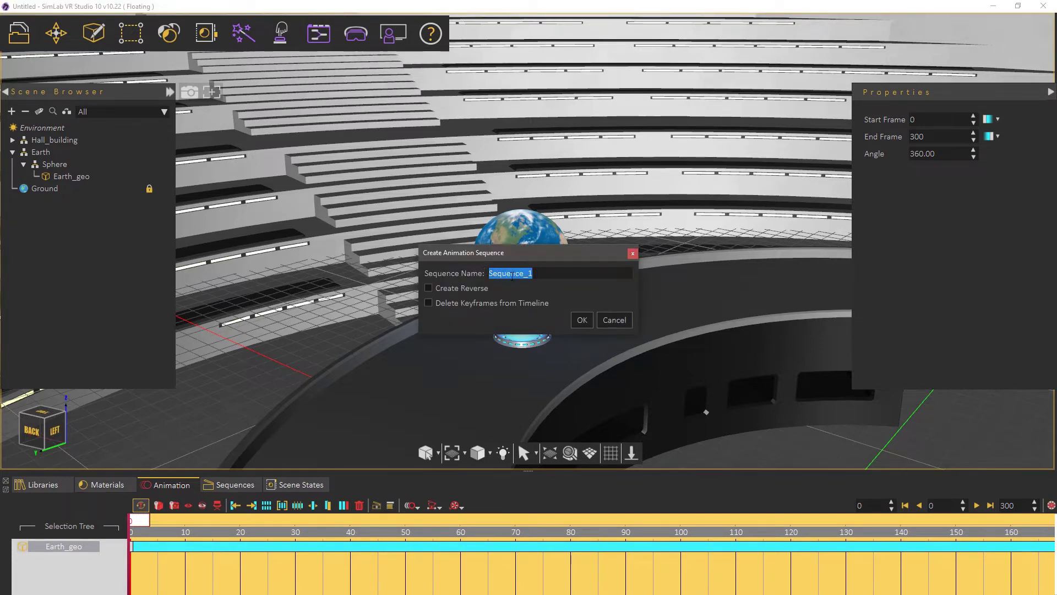
{"action": "type", "text": "Rotat"}
{"action": "type", "text": "ing_globe"}
{"action": "left_click", "coordinate": [581, 321]}
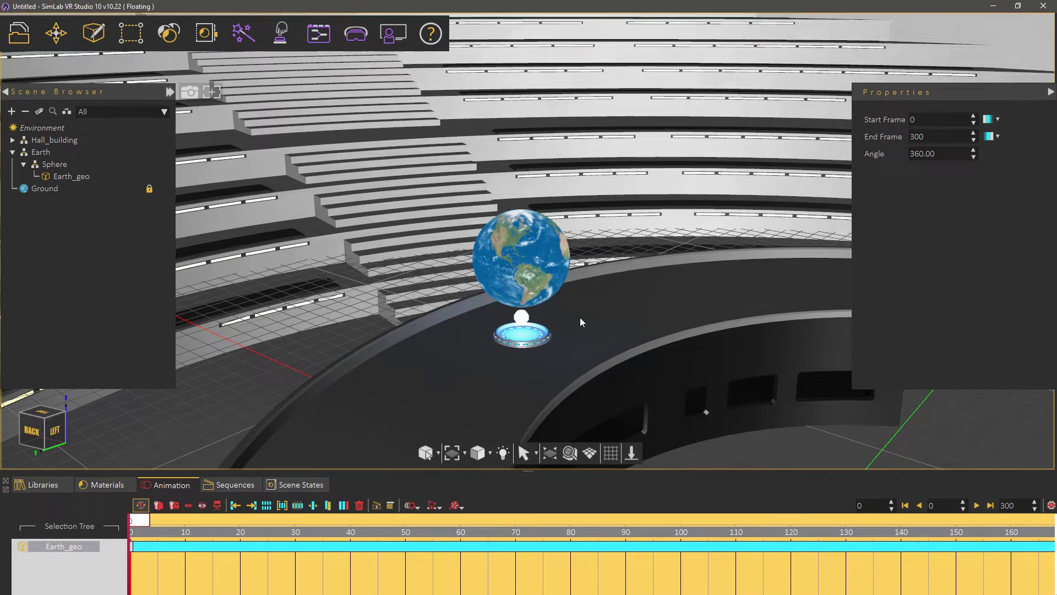
Show the Sequences list, then select and deselect the Rotating_globe sequence.
{"action": "left_click", "coordinate": [235, 486]}
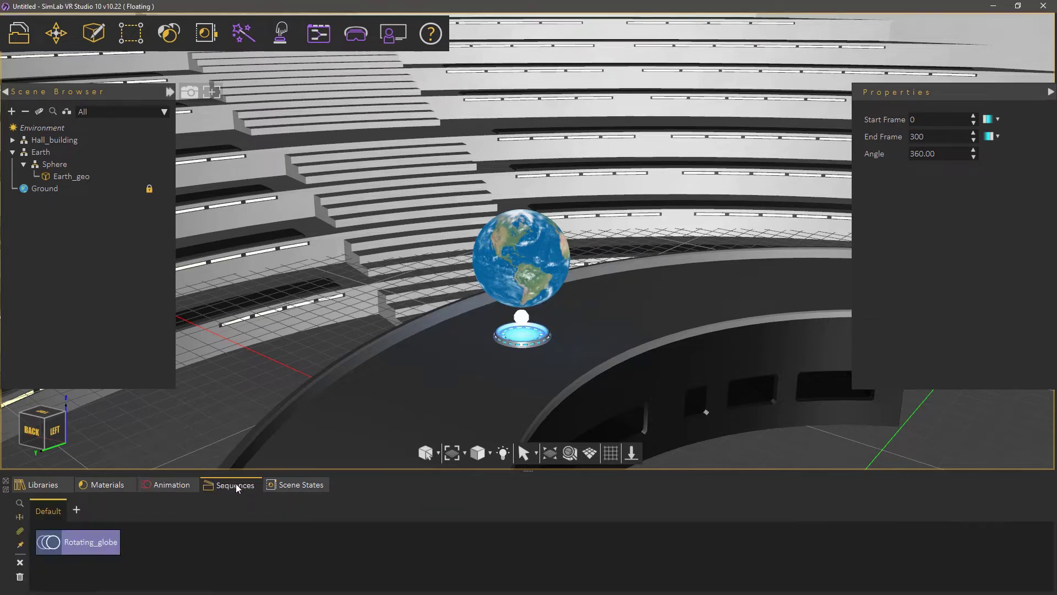
{"action": "left_click", "coordinate": [93, 543]}
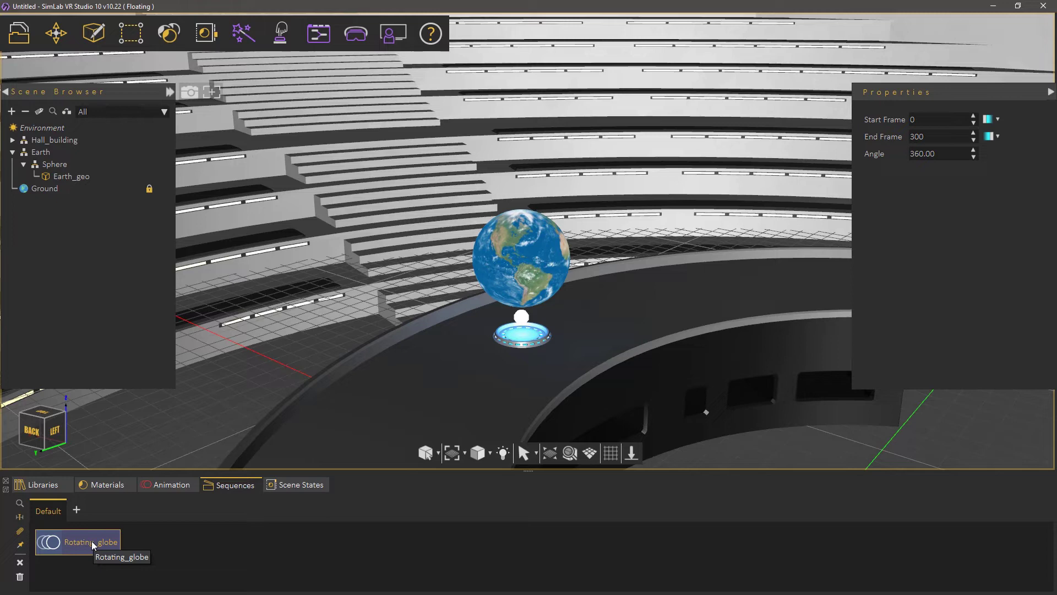
{"action": "left_click", "coordinate": [92, 541]}
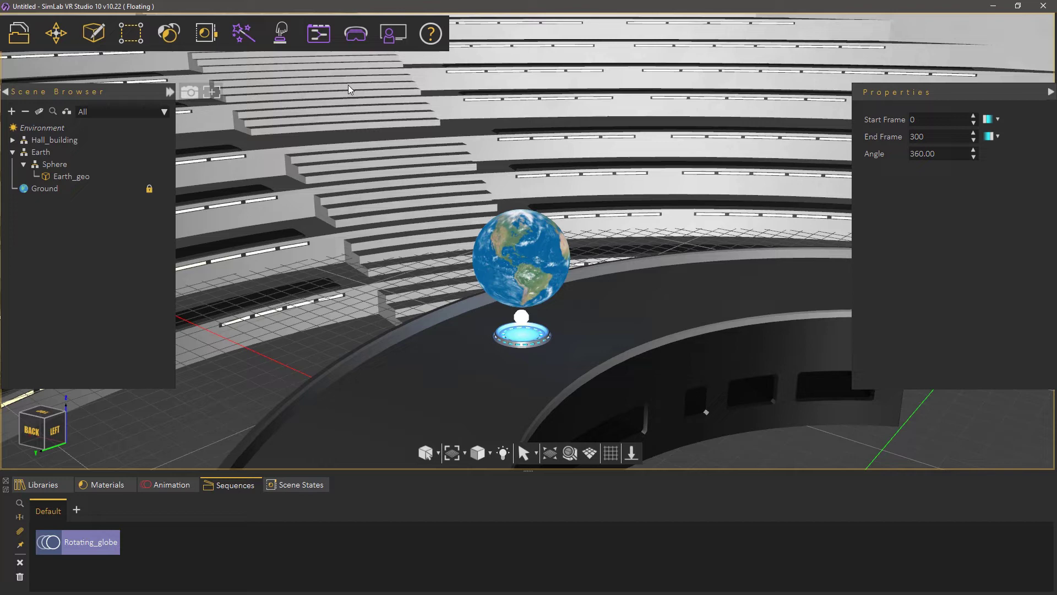
In Training Builder, add a Node Triggered event with Earth_geo as its SceneNode.
{"action": "left_click", "coordinate": [326, 44]}
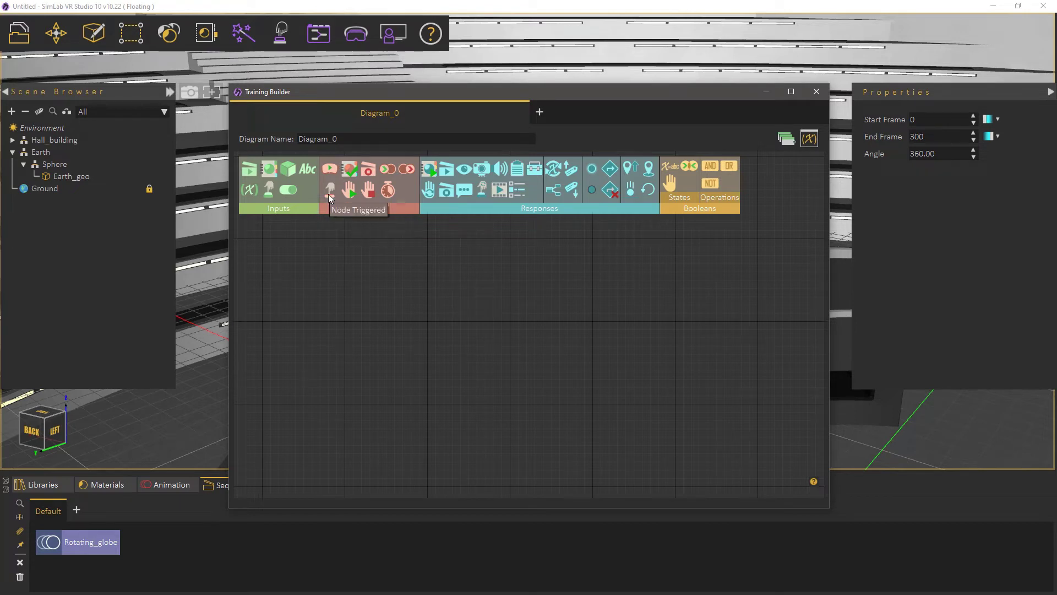
{"action": "left_click_drag", "start_coordinate": [328, 194], "coordinate": [376, 271]}
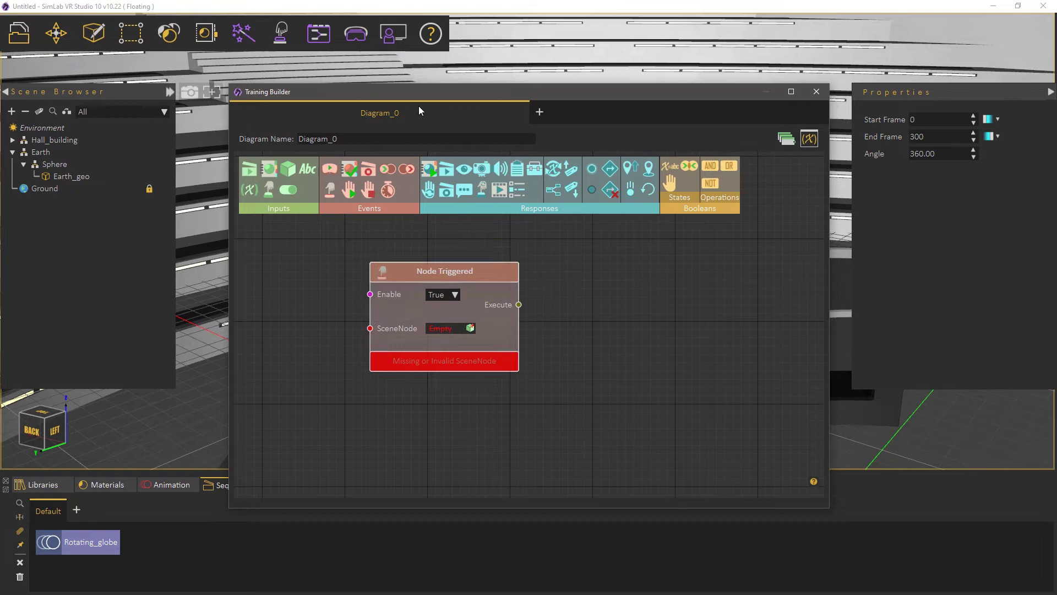
{"action": "left_click_drag", "start_coordinate": [516, 92], "coordinate": [543, 303]}
{"action": "left_click", "coordinate": [543, 273]}
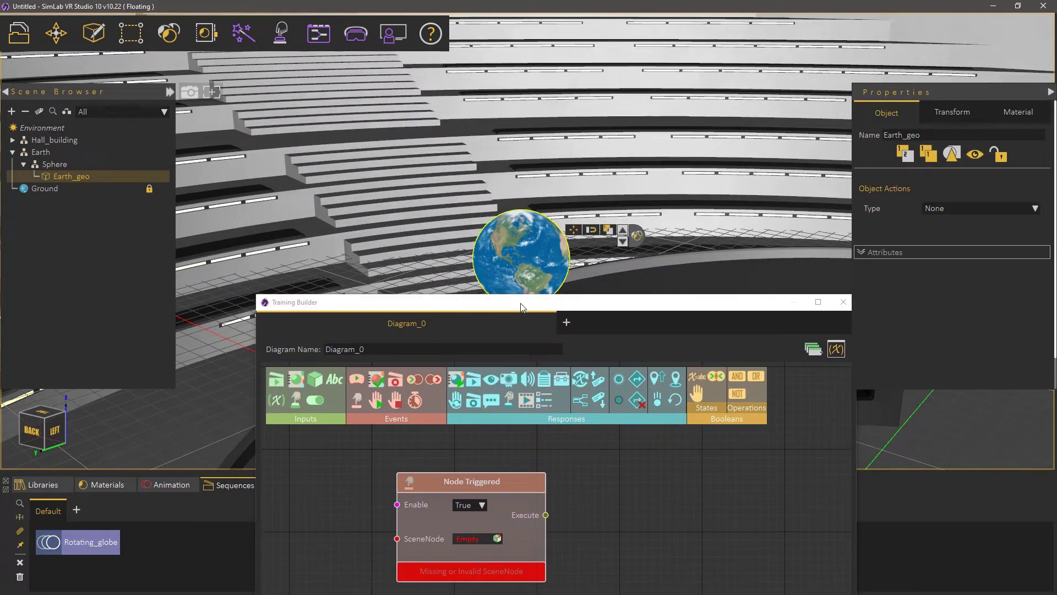
{"action": "left_click_drag", "start_coordinate": [520, 303], "coordinate": [438, 156]}
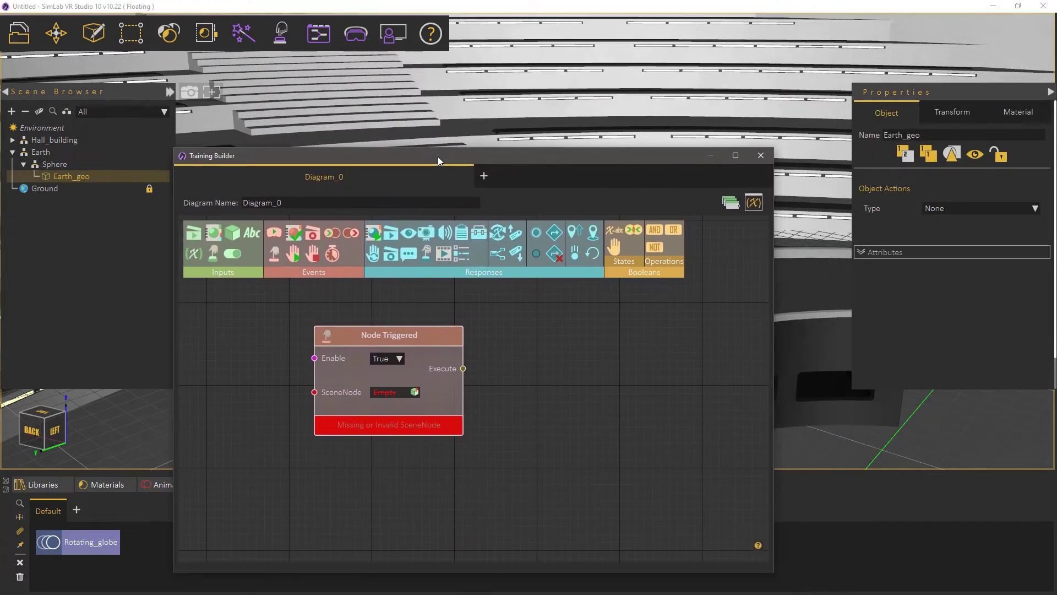
{"action": "left_click", "coordinate": [415, 394]}
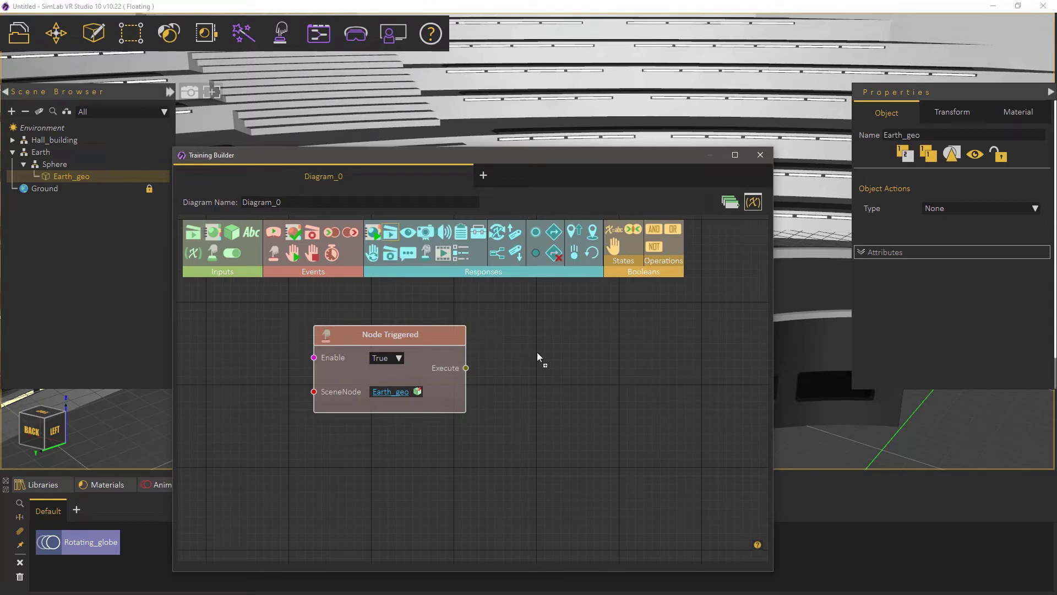
Add a Play Sequence node for Rotating_globe with Loop True, wired from Node Triggered's Execute.
{"action": "left_click_drag", "start_coordinate": [390, 238], "coordinate": [576, 371]}
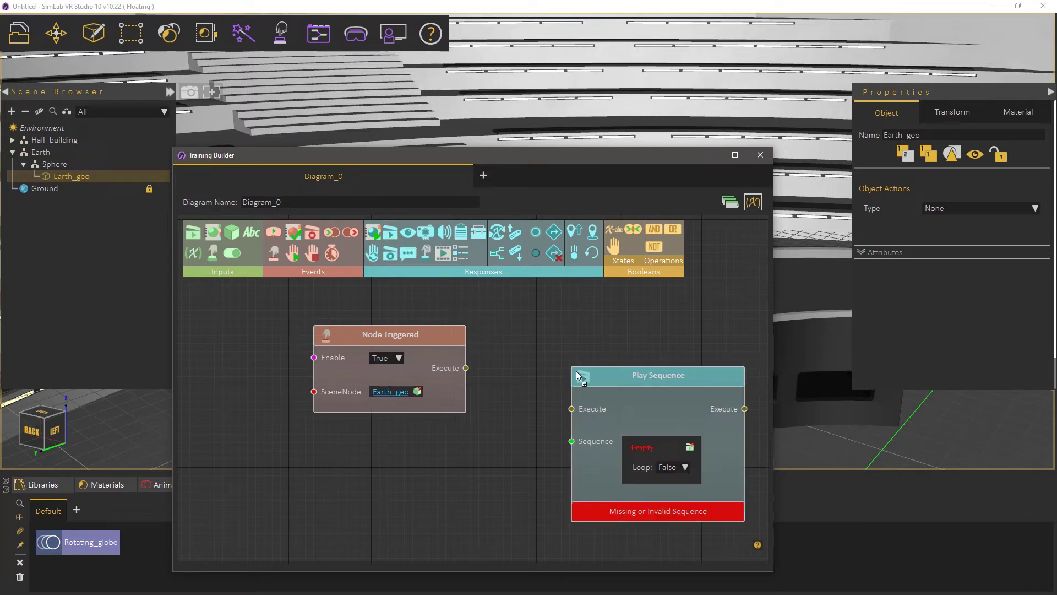
{"action": "left_click_drag", "start_coordinate": [533, 154], "coordinate": [549, 72]}
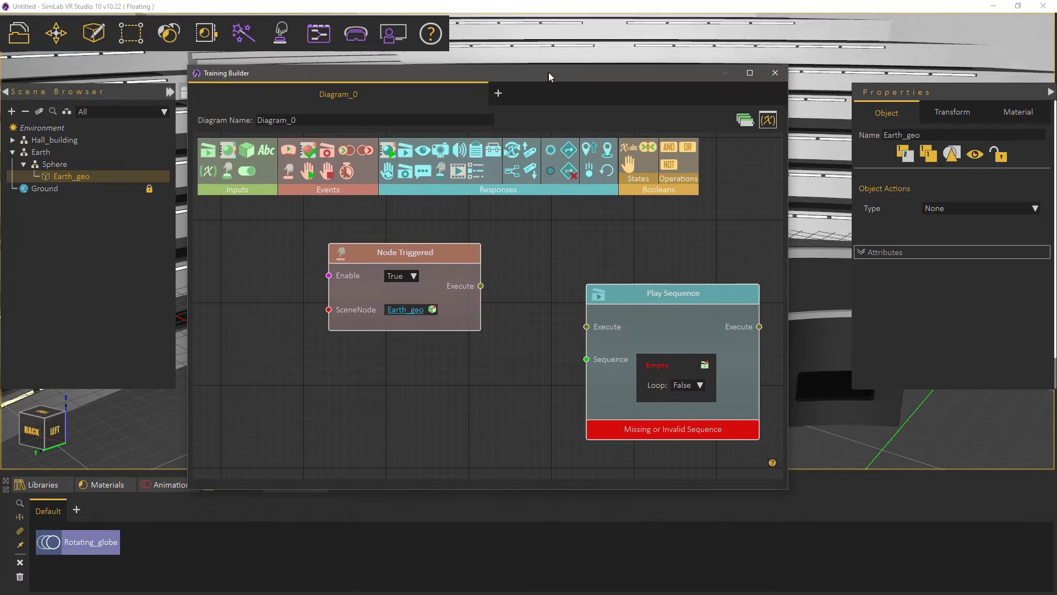
{"action": "left_click", "coordinate": [102, 546]}
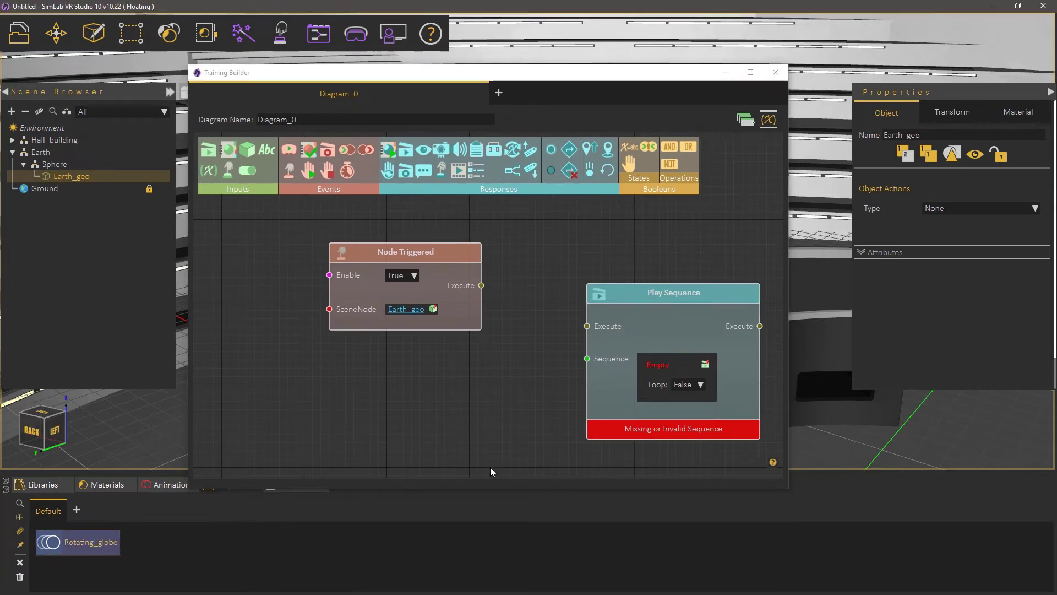
{"action": "left_click", "coordinate": [705, 364]}
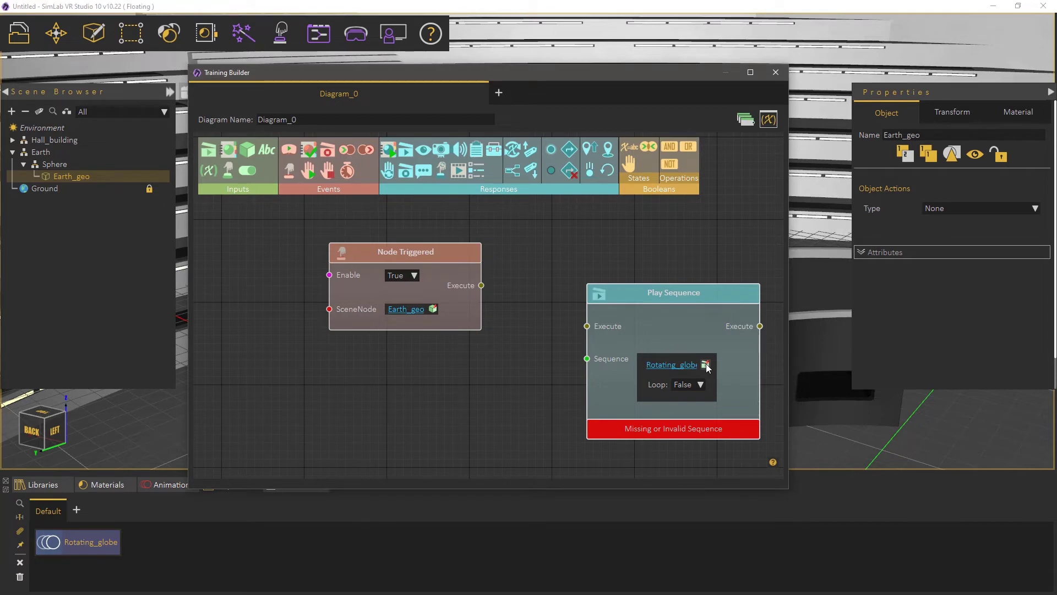
{"action": "left_click_drag", "start_coordinate": [631, 294], "coordinate": [622, 274]}
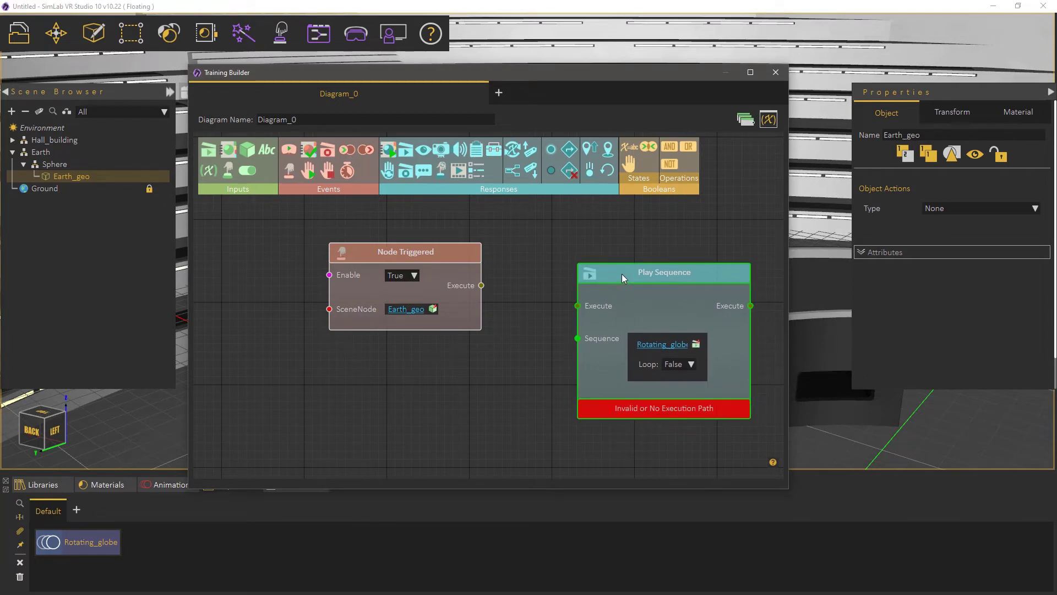
{"action": "left_click", "coordinate": [684, 365]}
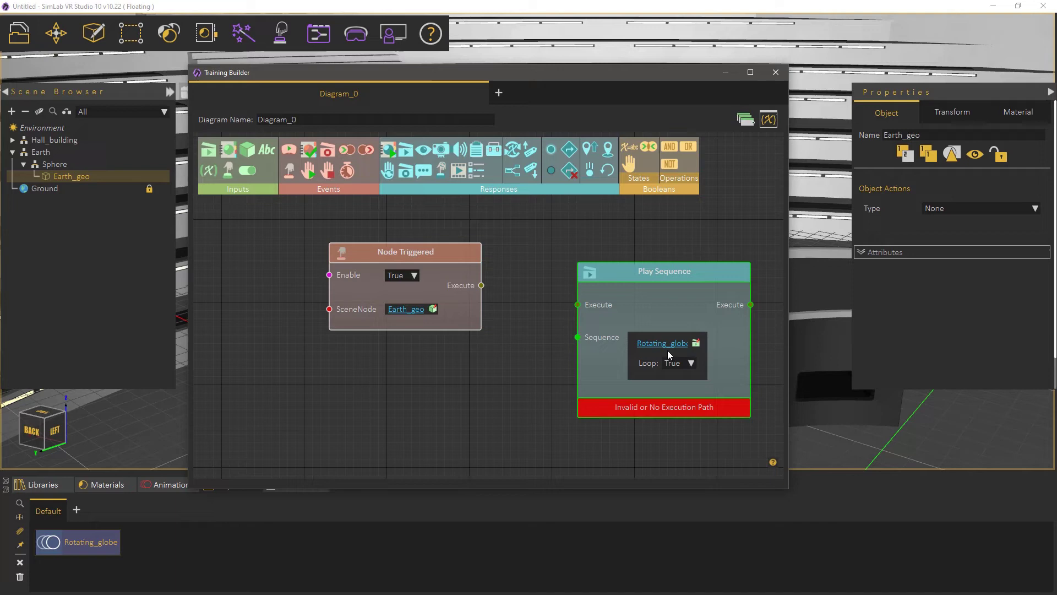
{"action": "left_click_drag", "start_coordinate": [482, 286], "coordinate": [579, 305]}
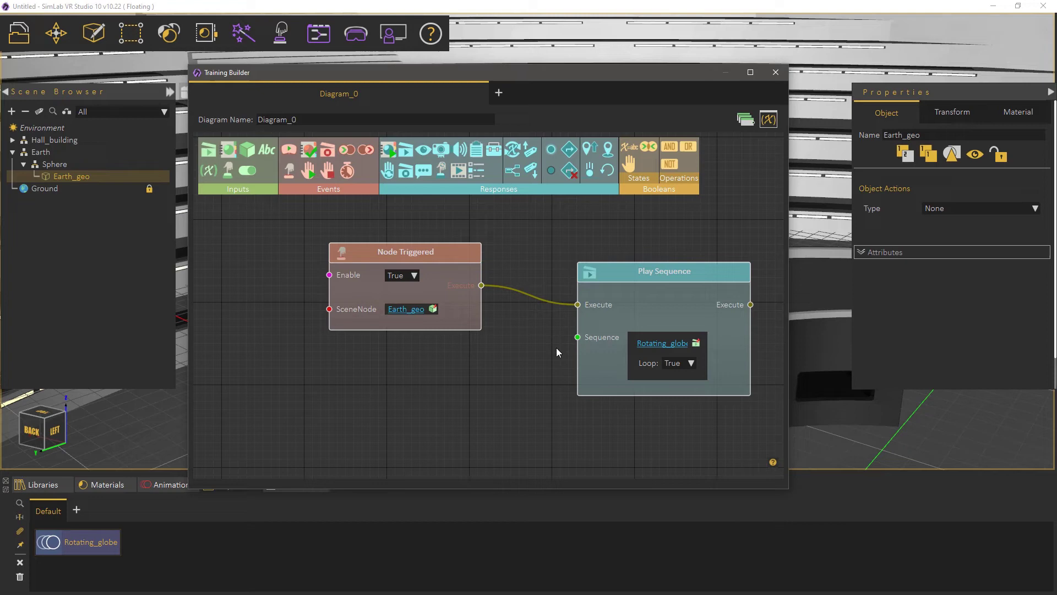
Close Training Builder and choose Show in Viewer from the VR Viewer options.
{"action": "left_click", "coordinate": [775, 72]}
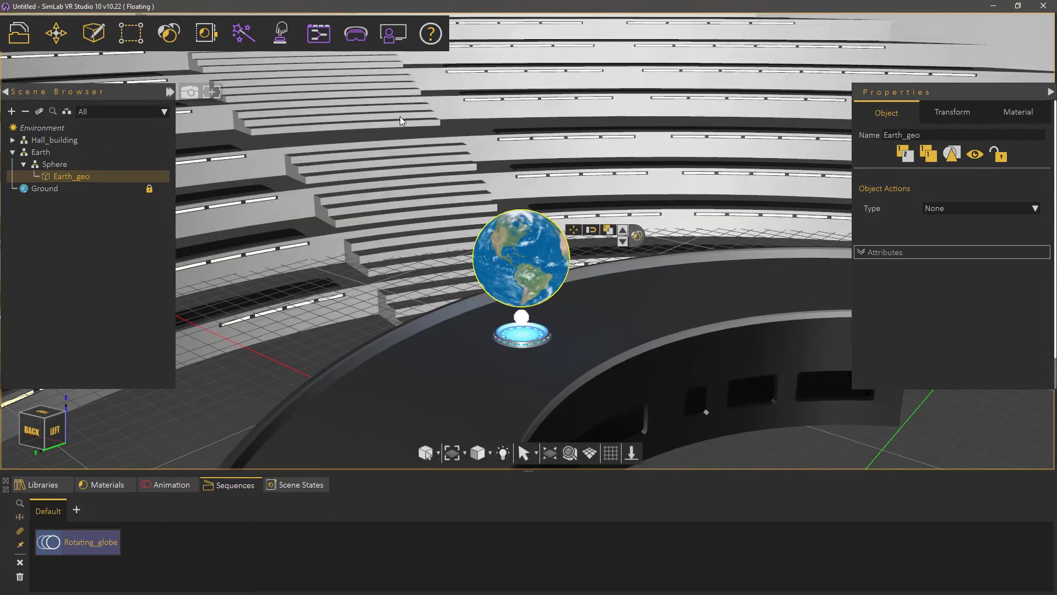
{"action": "left_click", "coordinate": [359, 43]}
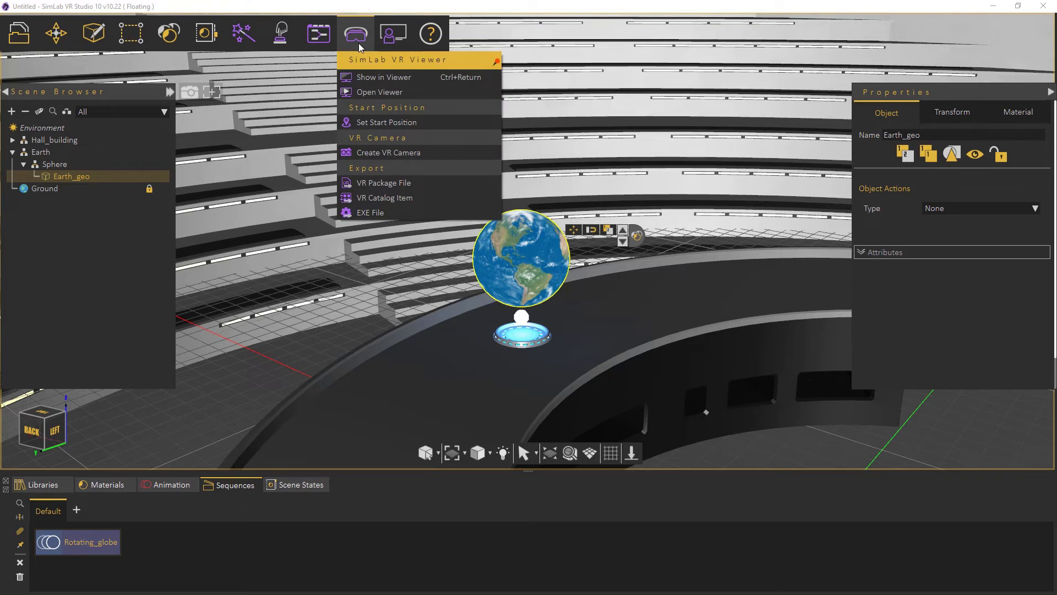
{"action": "left_click", "coordinate": [371, 76]}
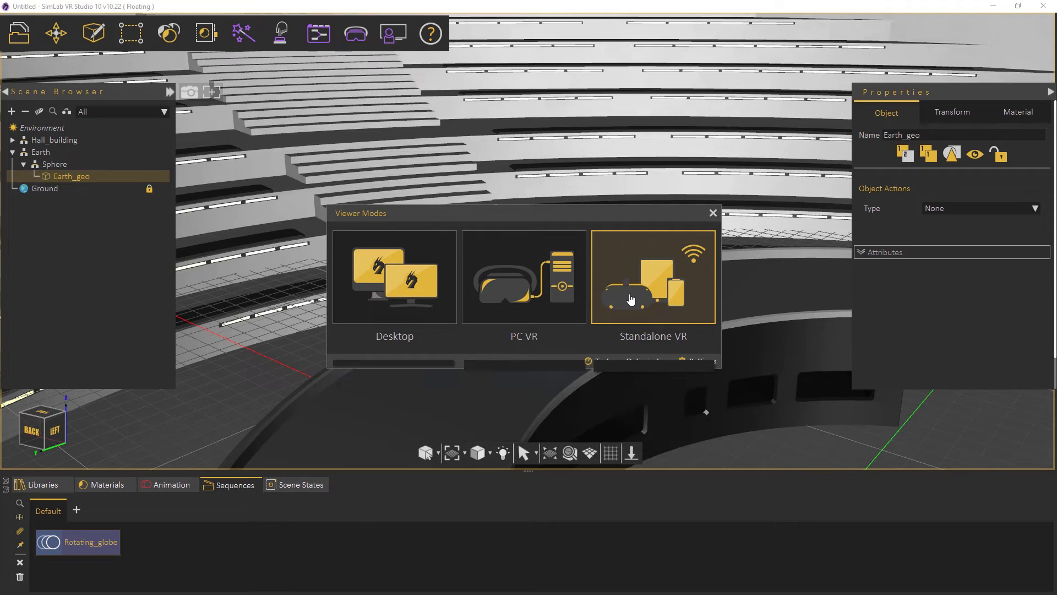
Pick a viewer mode and confirm the Viewer Start Position to launch the preview.
{"action": "left_click", "coordinate": [420, 299]}
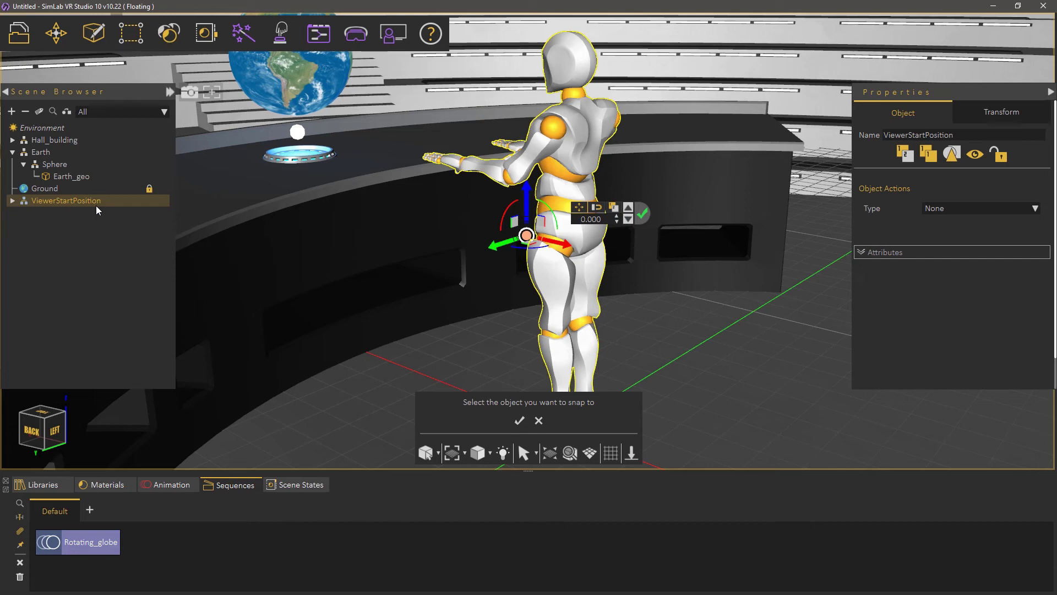
{"action": "left_click", "coordinate": [518, 421]}
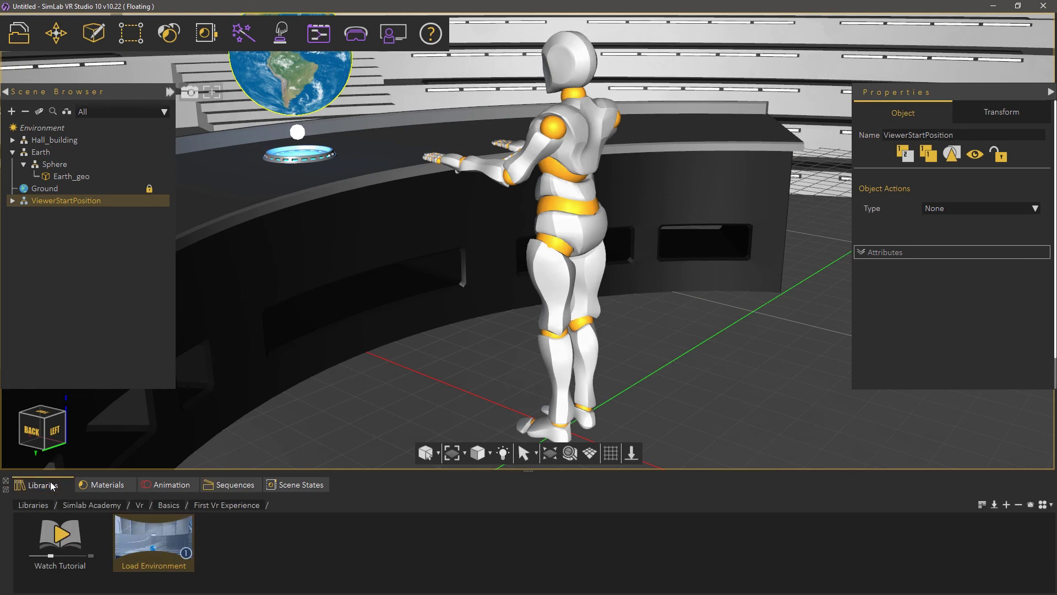
Go up to the Vr library folder listing the Simlab Academy VR topic collections.
{"action": "left_click", "coordinate": [140, 505]}
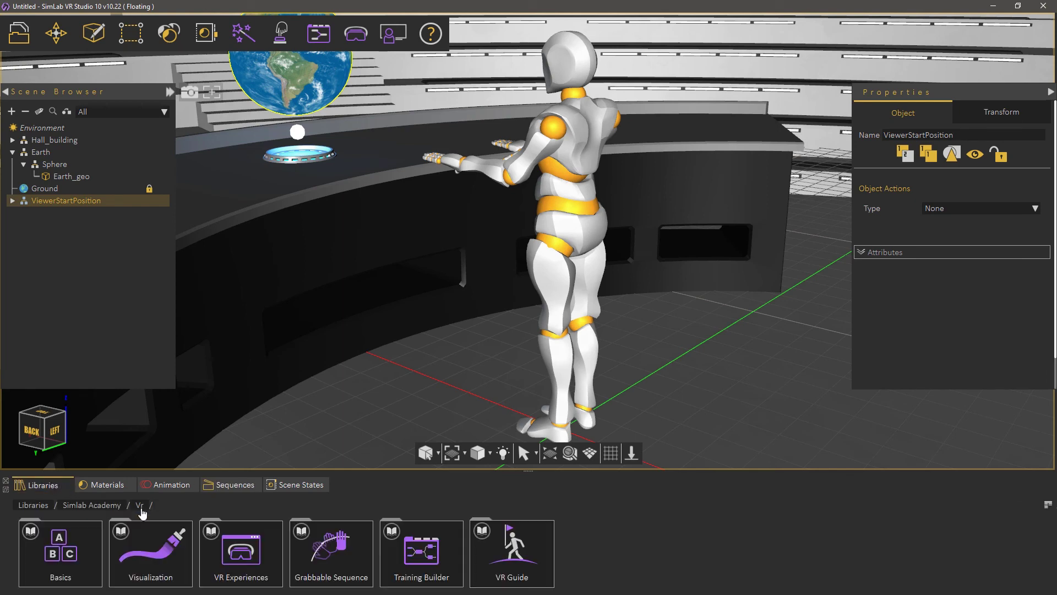